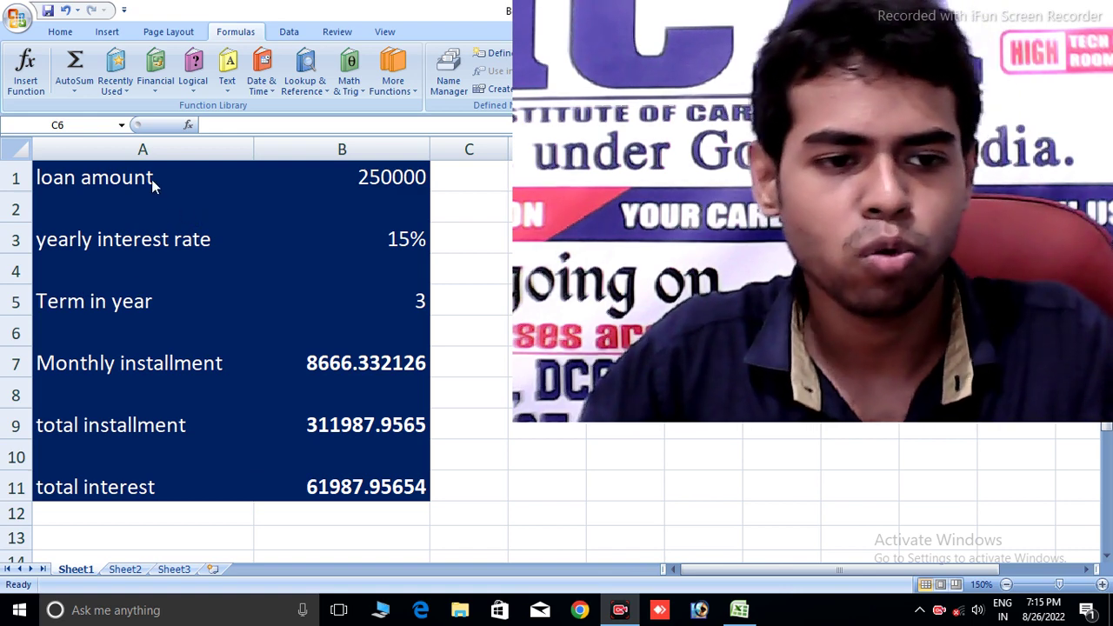
Step: Review the loan amount, 15% interest rate, 3-year term, and the total installment and total interest formulas
click(383, 177)
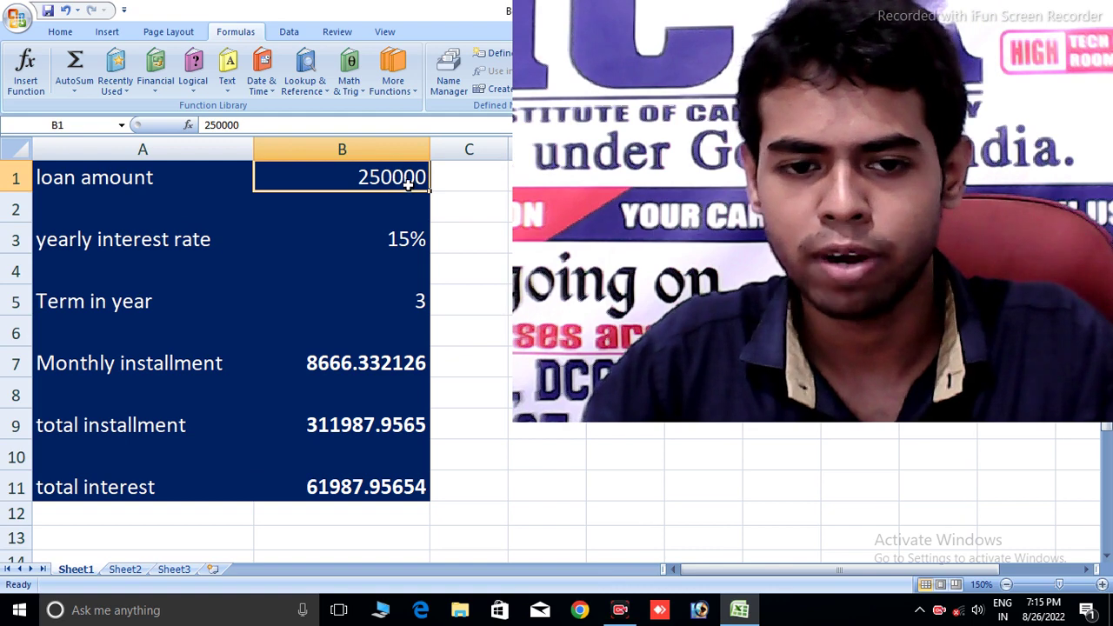
click(165, 248)
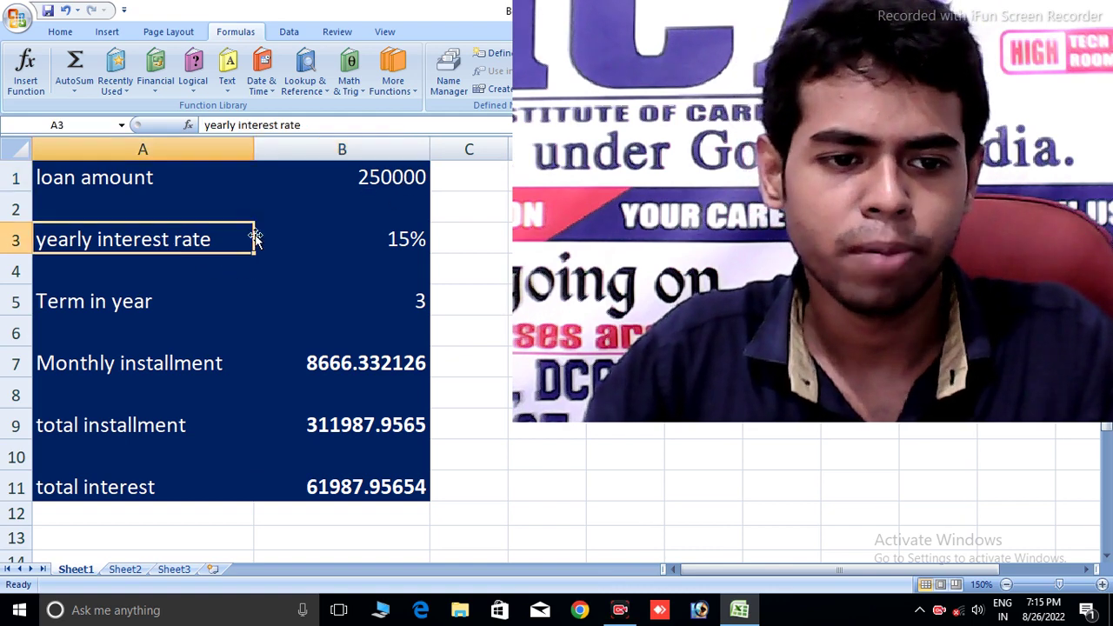
click(359, 236)
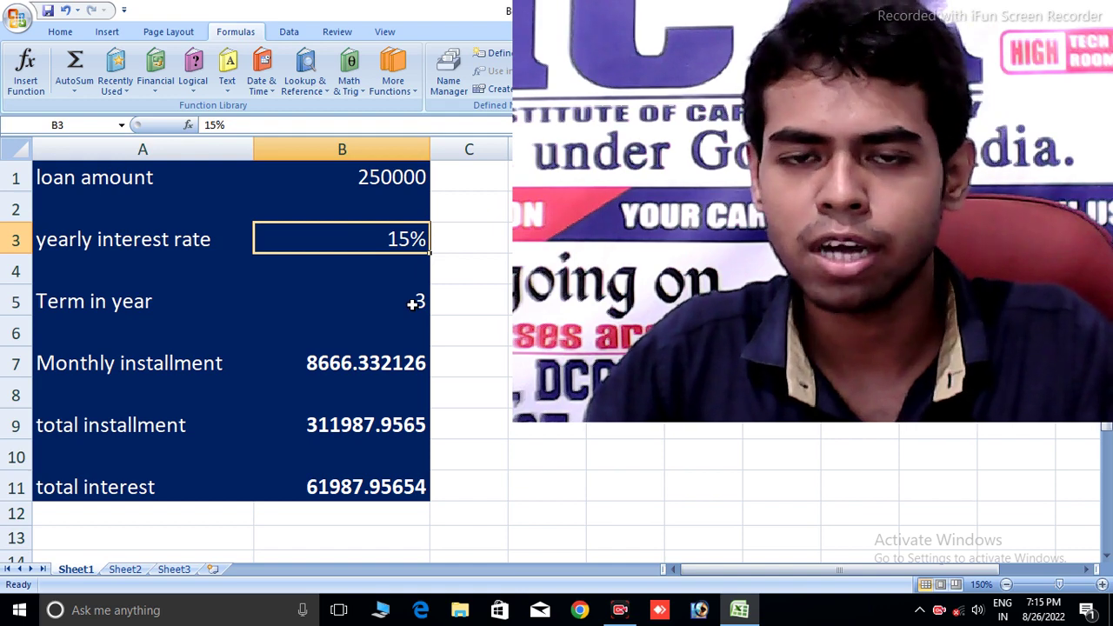
click(413, 303)
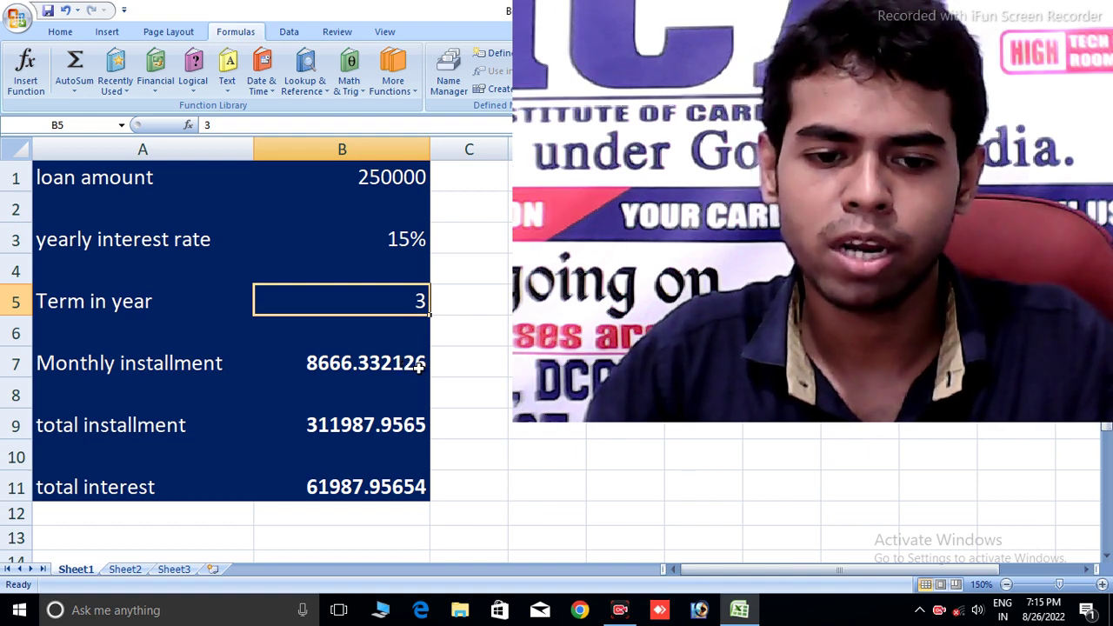
click(357, 424)
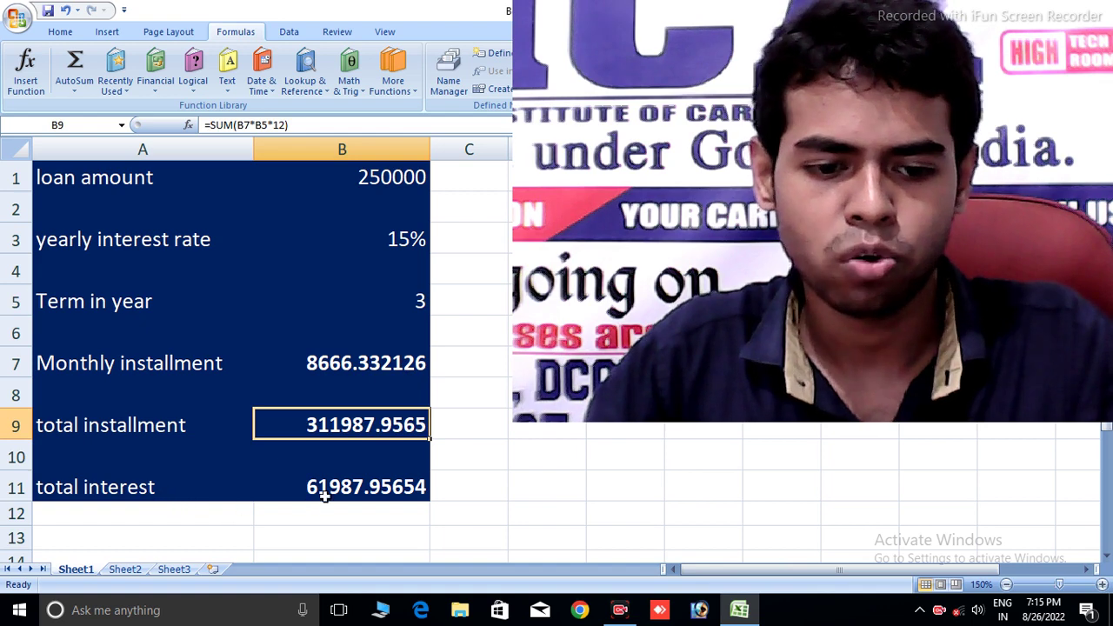
click(382, 488)
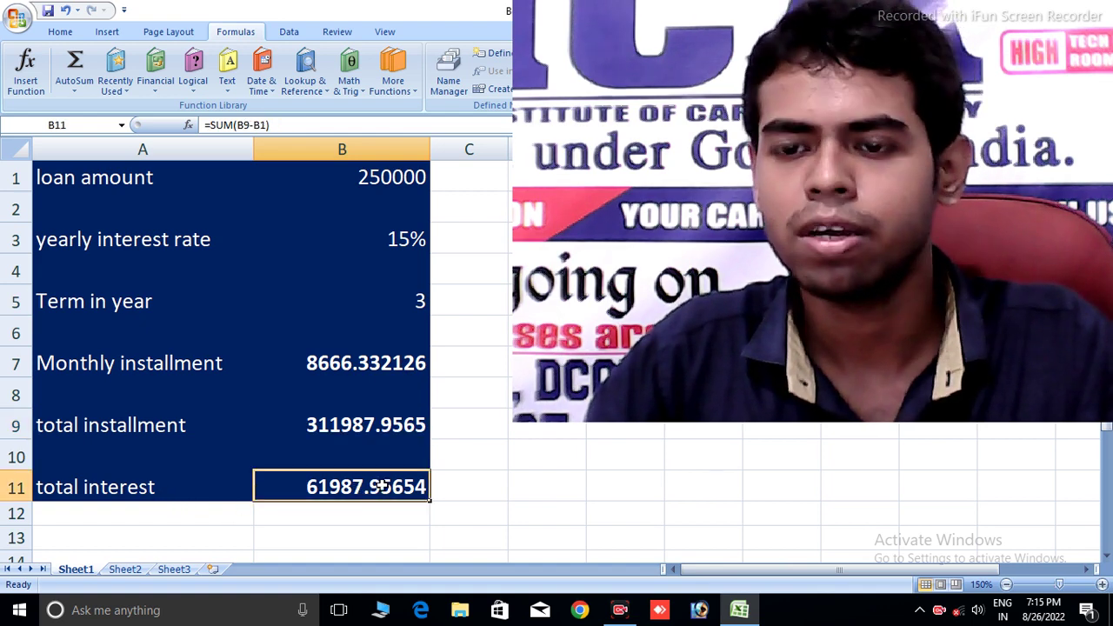
Step: Change the loan amount in B1 to 390000
click(390, 179)
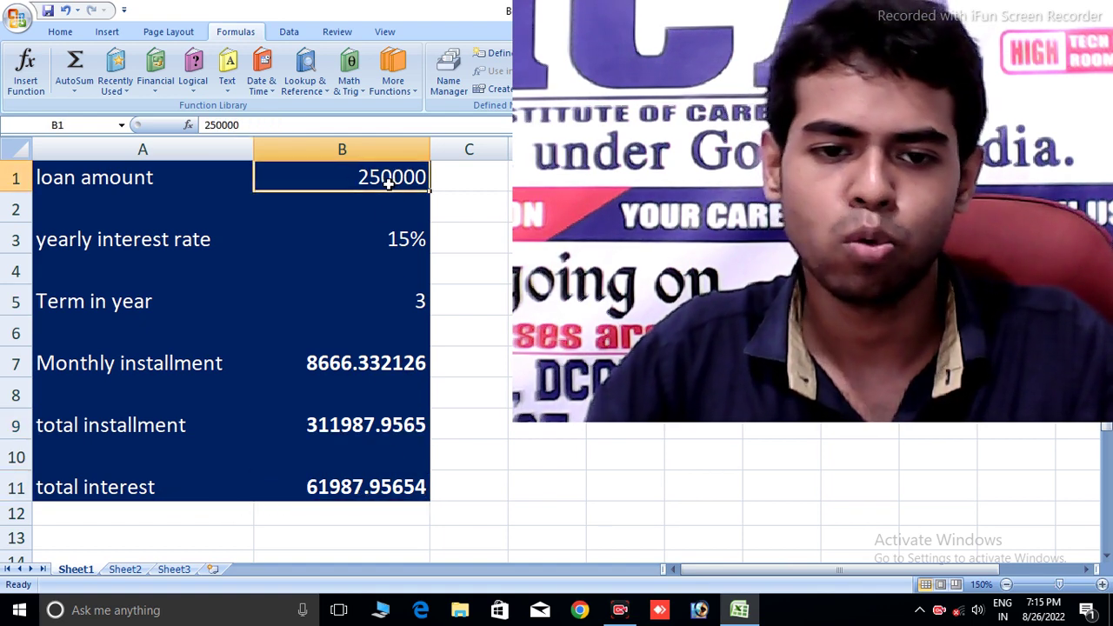
text(3)
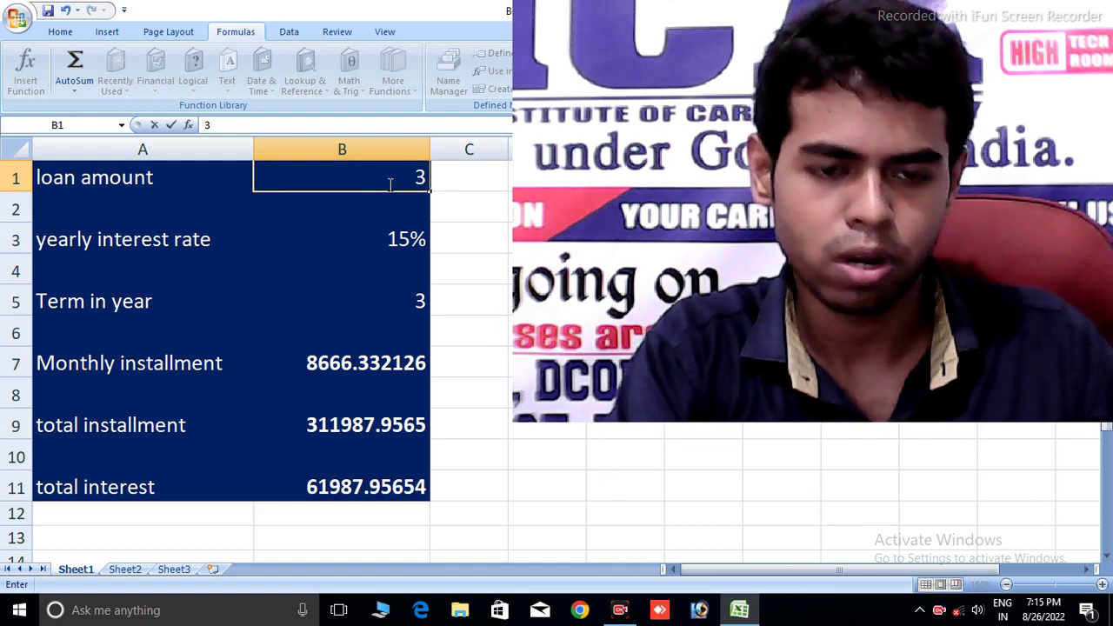
text(90000)
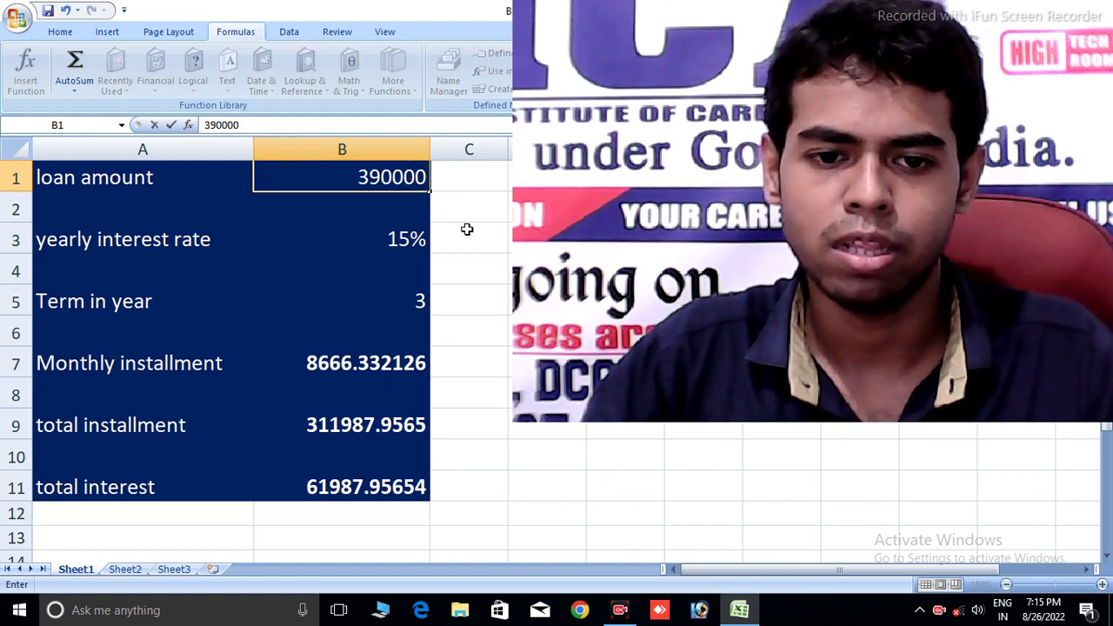
click(468, 228)
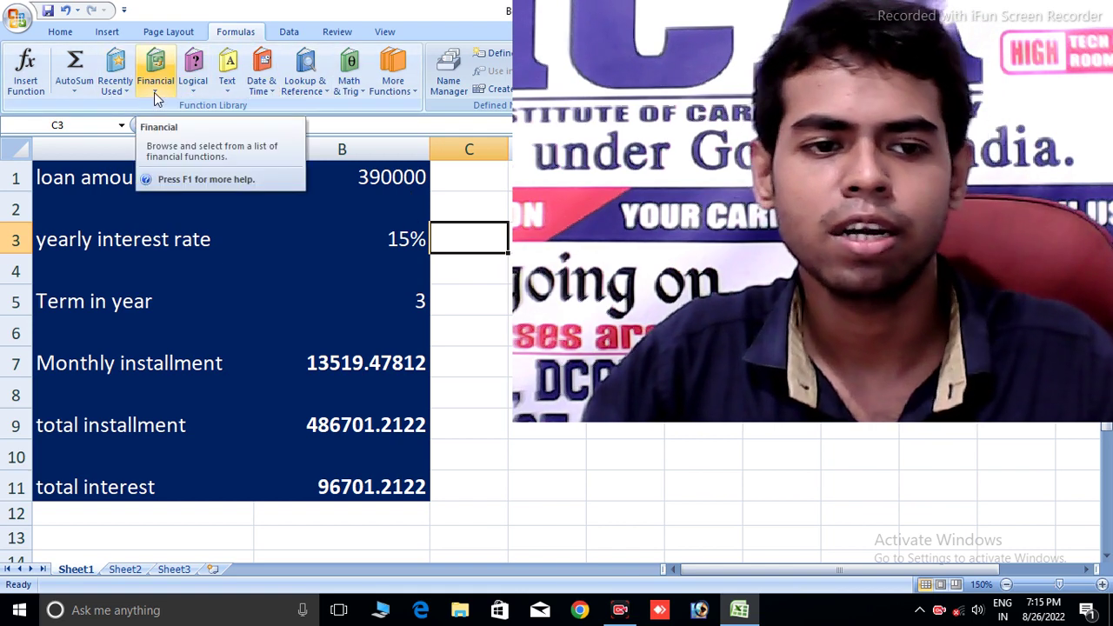
click(154, 93)
scroll(200, 384, down, 2)
scroll(197, 374, down, 2)
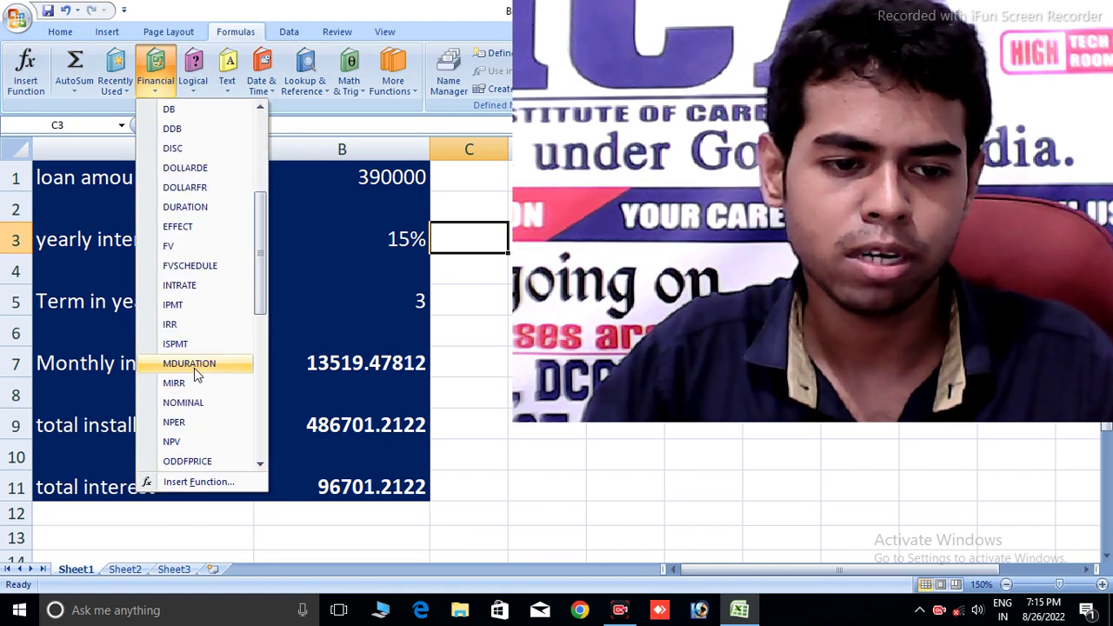
scroll(182, 314, down, 2)
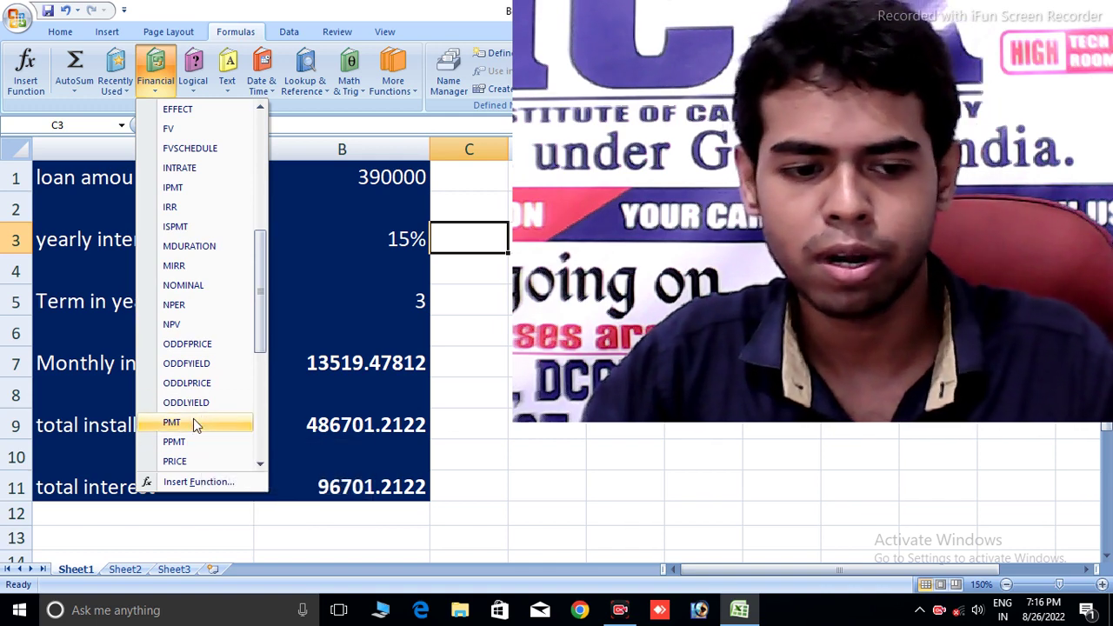
click(474, 409)
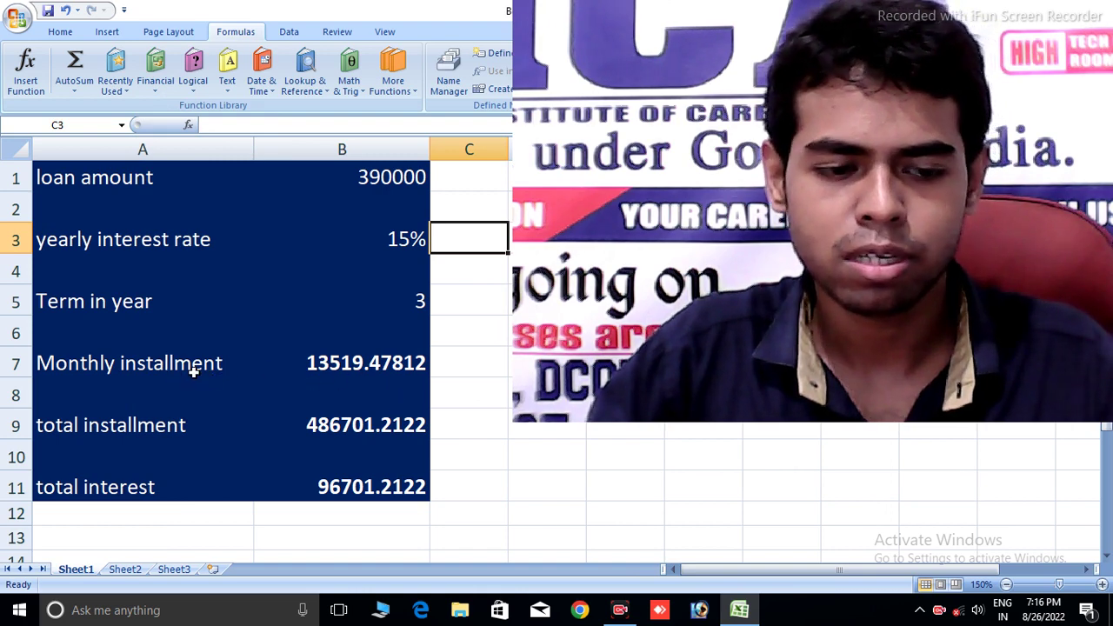
Step: Check the PMT formula in B7, then change the loan term in B5 from 3 to 5 years
click(353, 366)
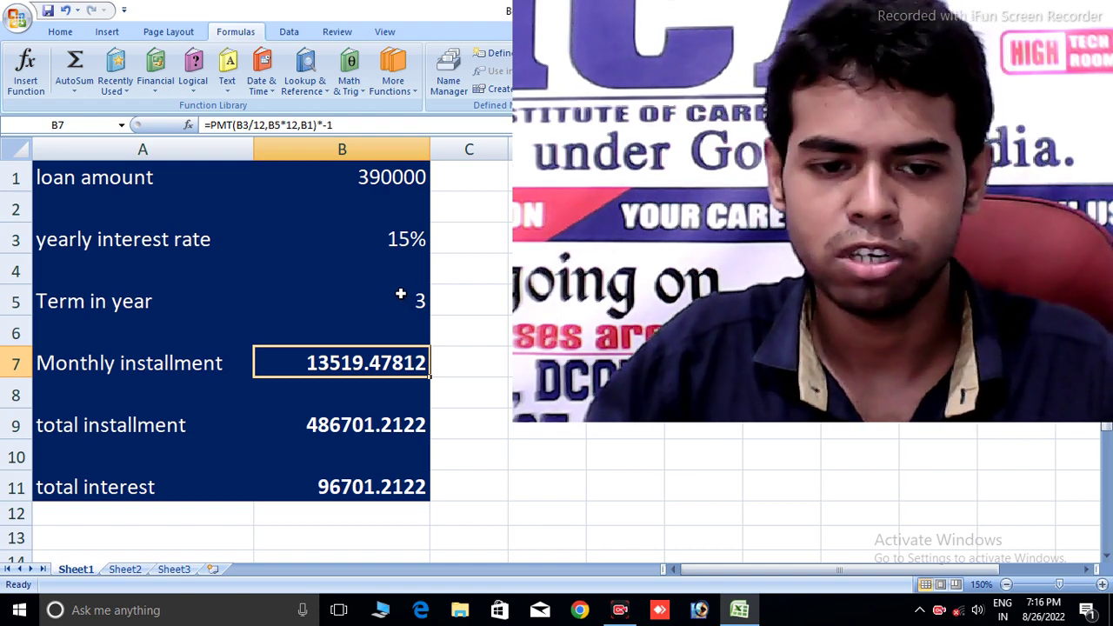
click(400, 295)
text(5)
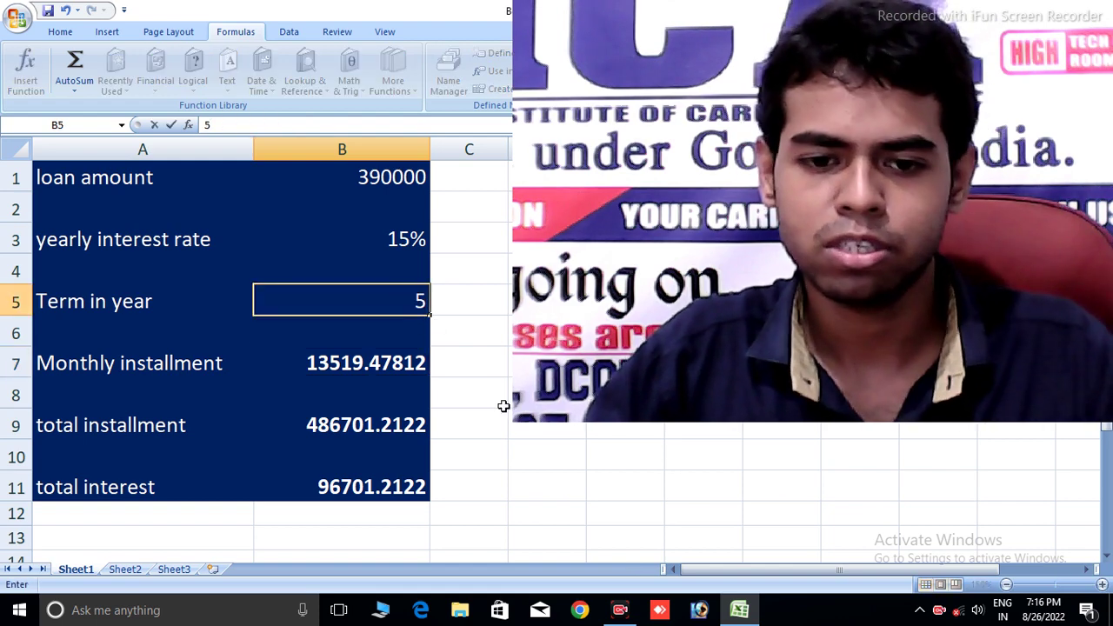
click(493, 448)
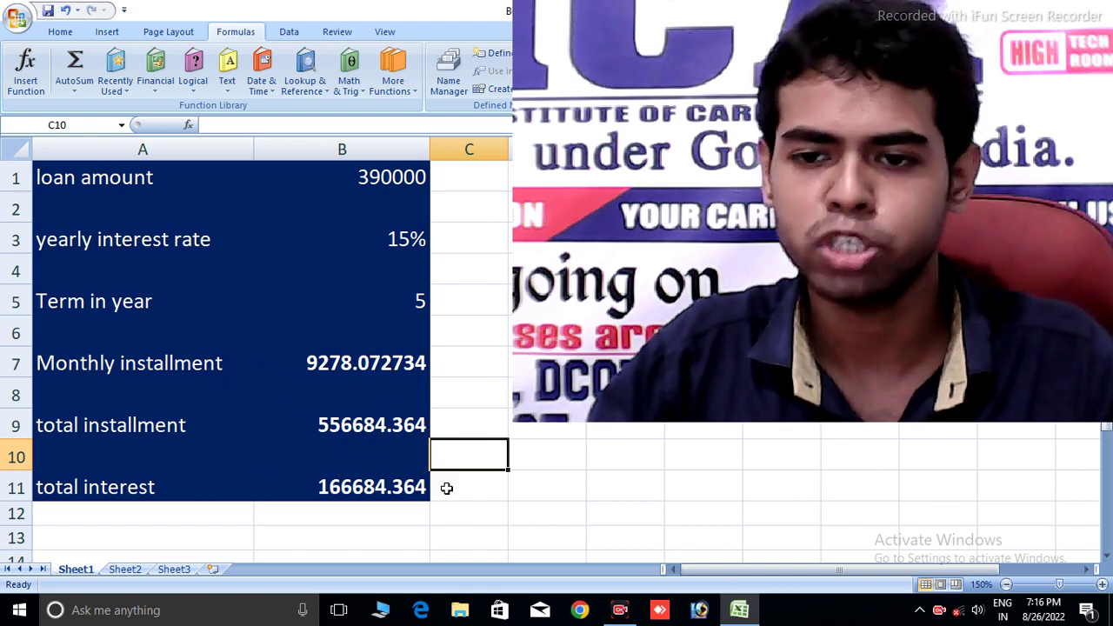
click(364, 366)
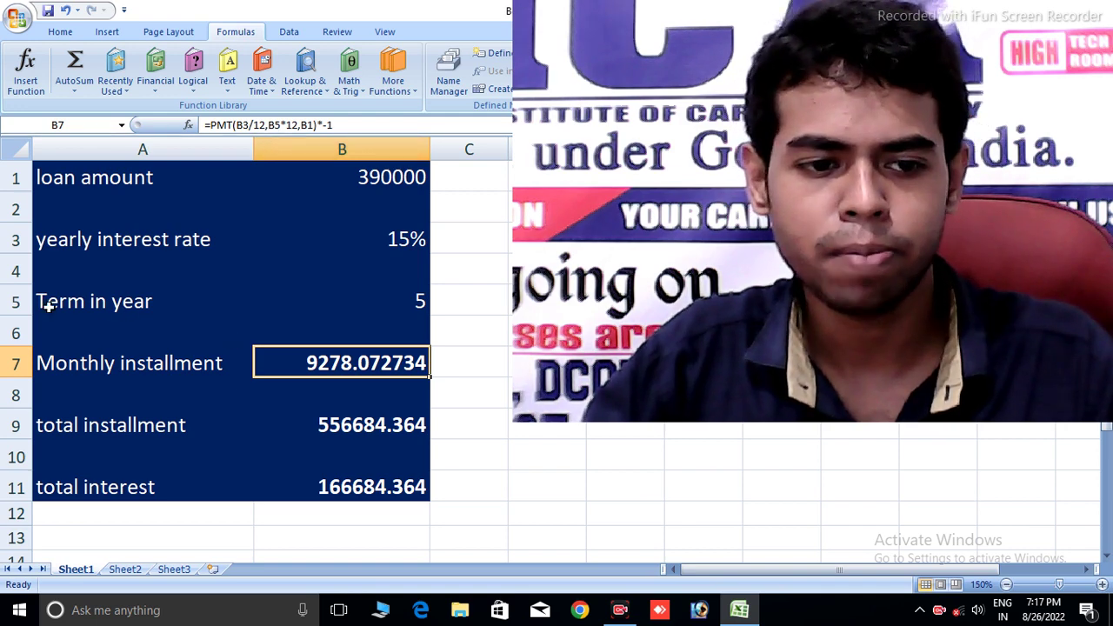
click(405, 304)
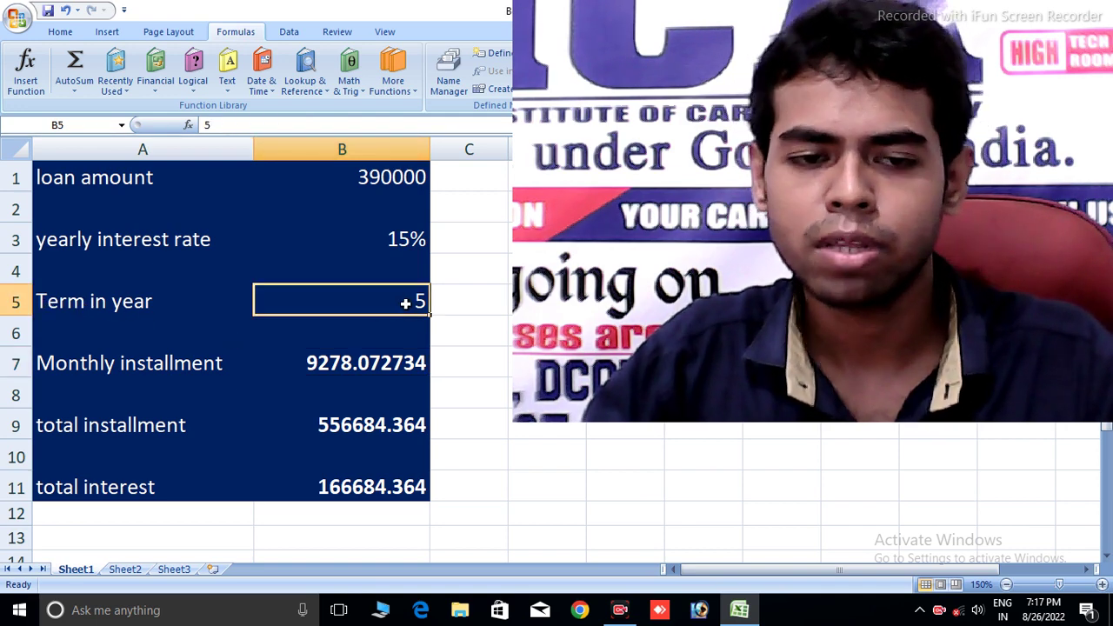
click(373, 365)
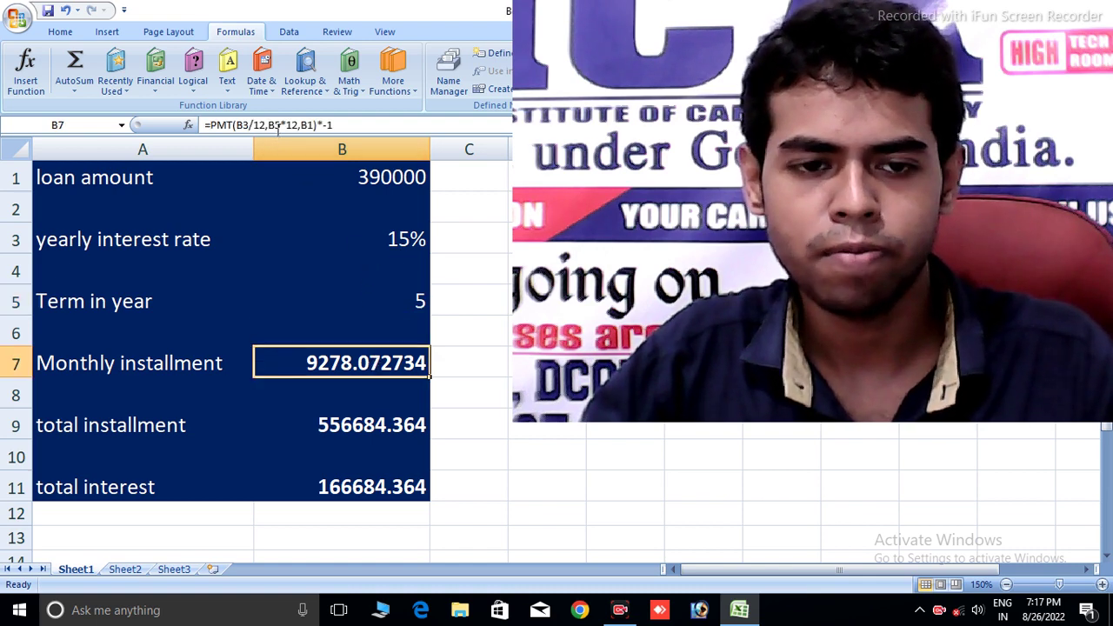